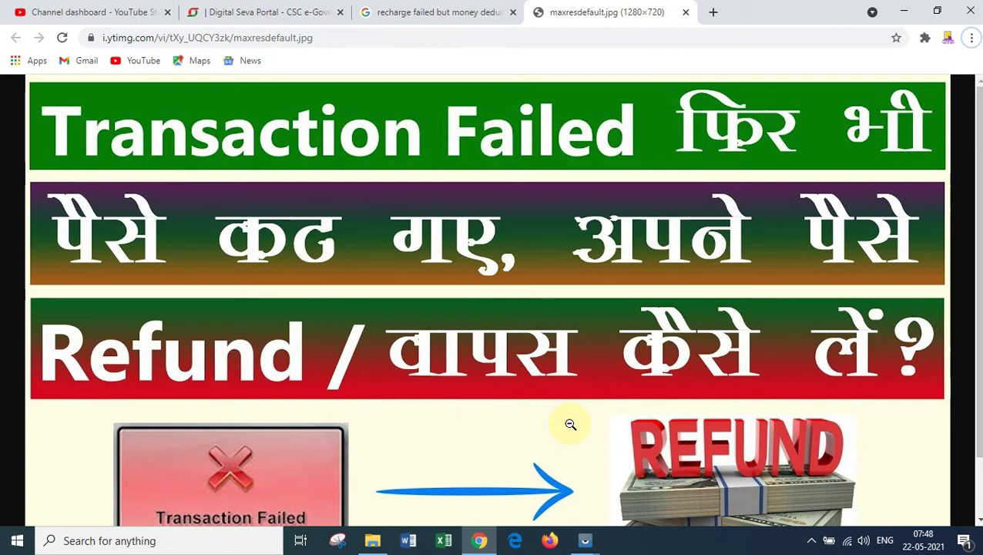
# Step: Switch to the Digital Seva Portal and open the form for creating a new support ticket
pyautogui.click(228, 7)
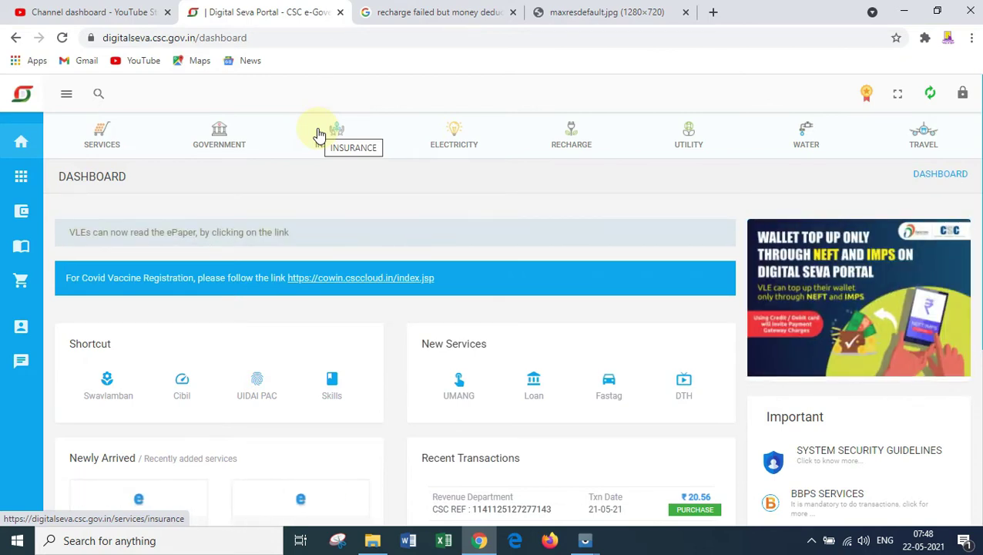
pyautogui.moveTo(15, 373)
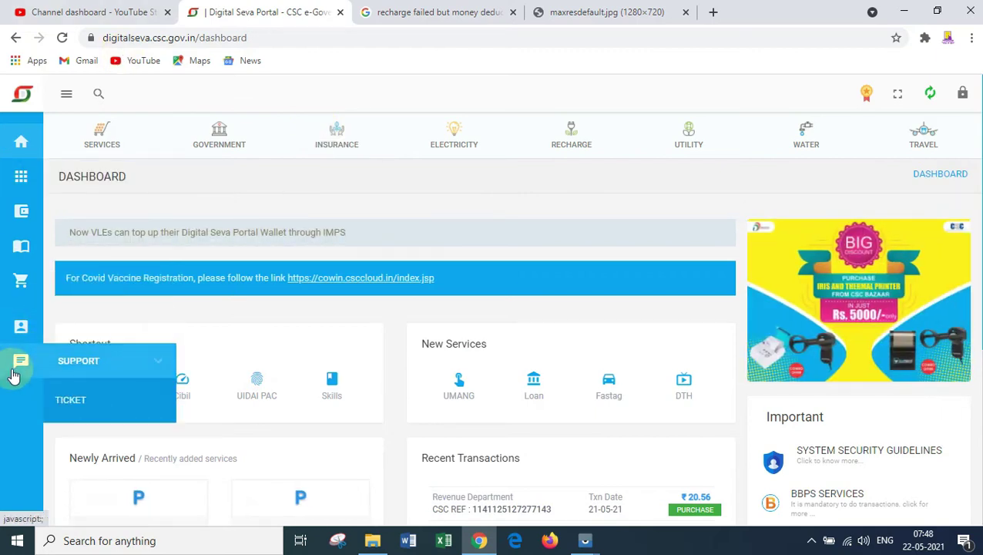
pyautogui.click(66, 399)
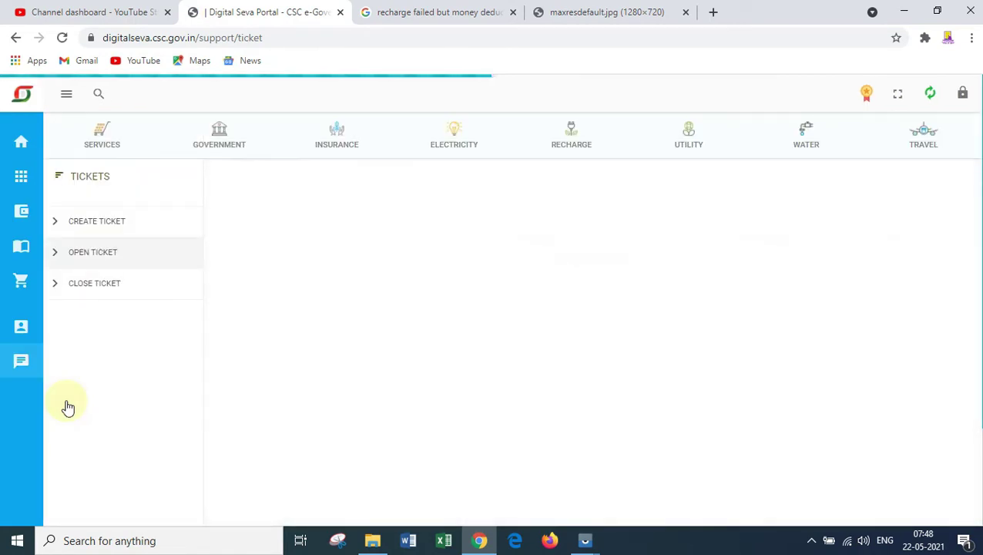
pyautogui.click(108, 222)
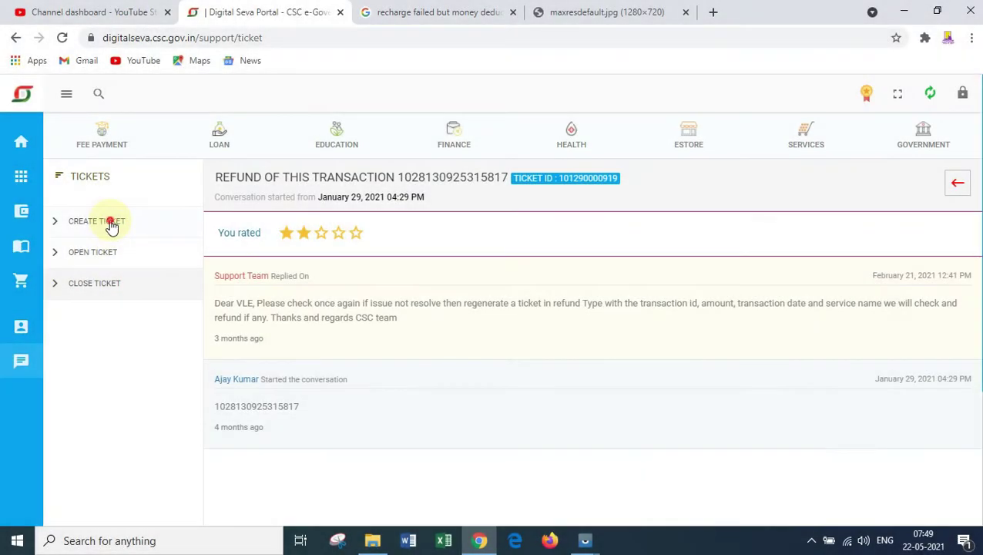
pyautogui.click(111, 223)
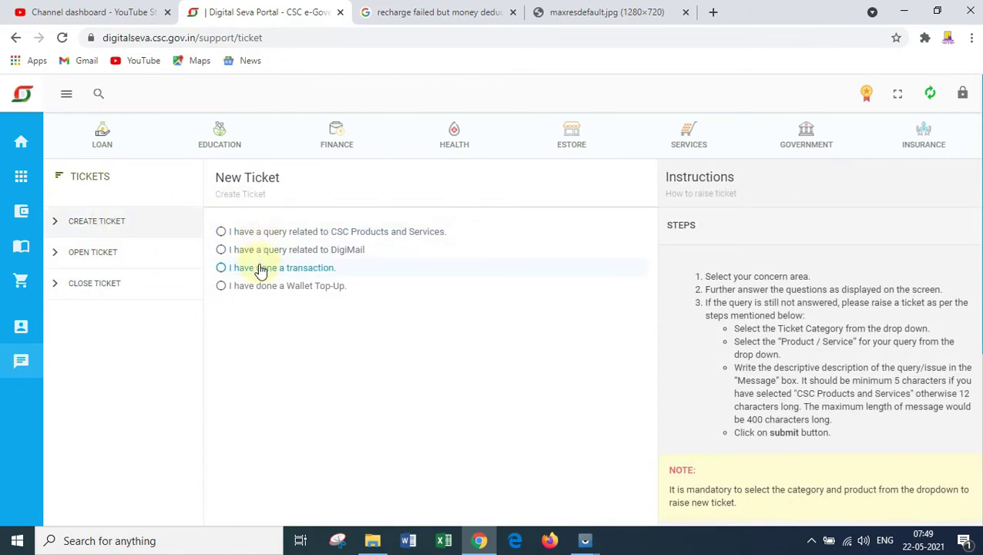
# Step: Try to start the ticket for a successful transaction done more than 24 hours ago
pyautogui.click(222, 272)
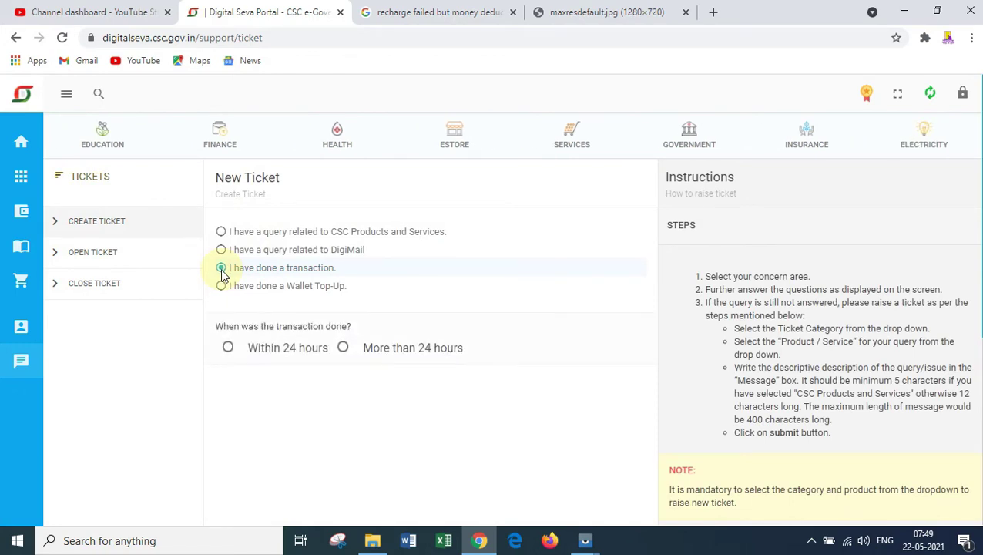
pyautogui.click(343, 347)
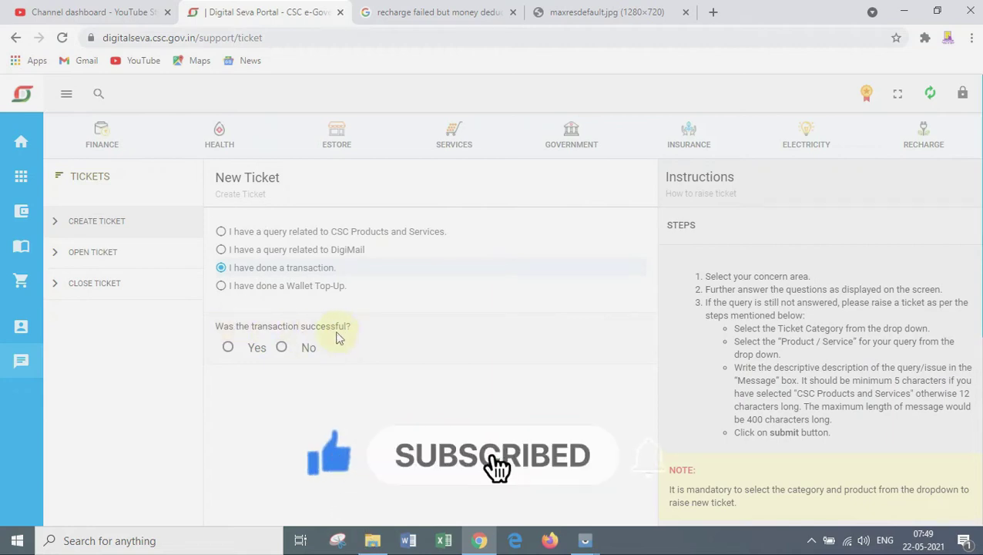
pyautogui.click(229, 347)
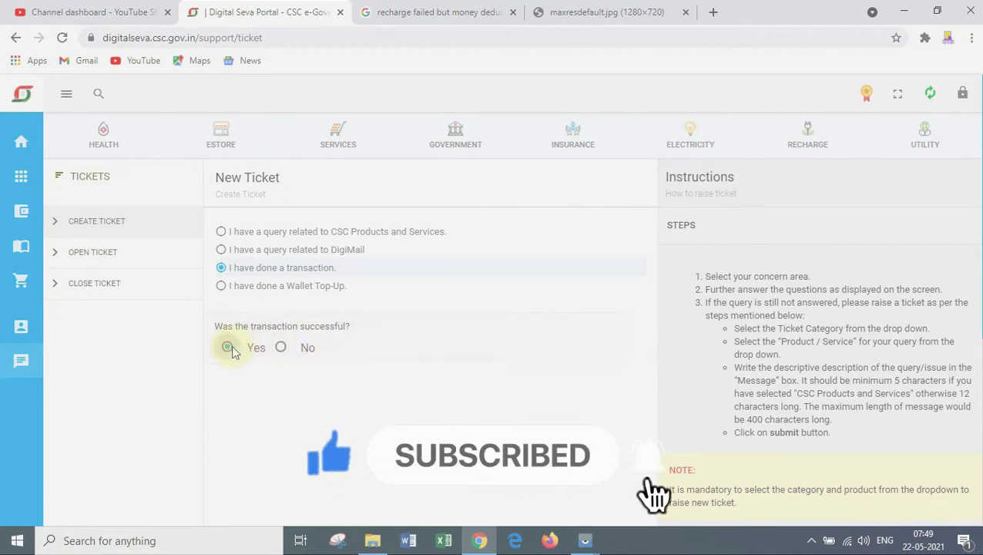
pyautogui.click(236, 348)
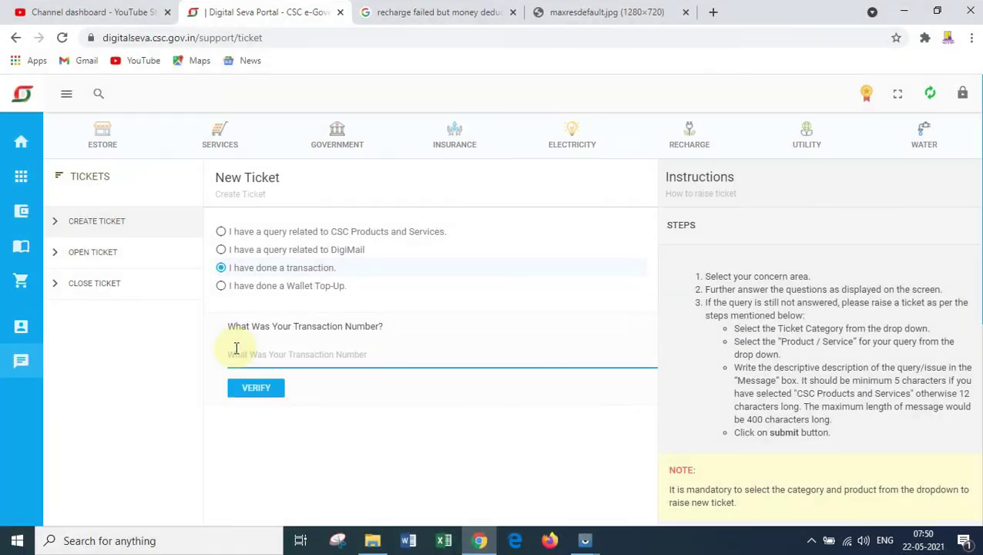
pyautogui.click(597, 285)
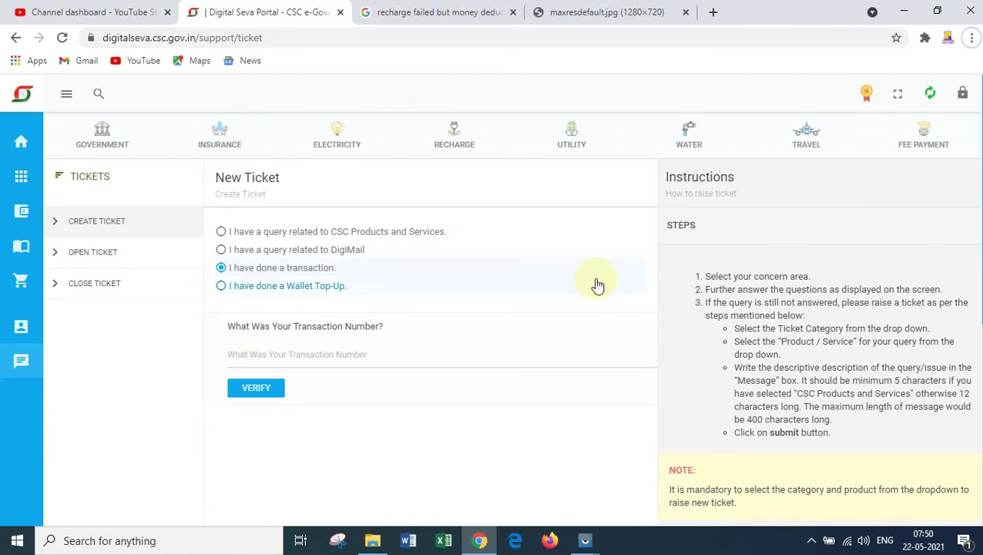
# Step: Open the order history and copy the CSC reference number of the Revenue Department order from 21 May 2021
pyautogui.moveTo(21, 212)
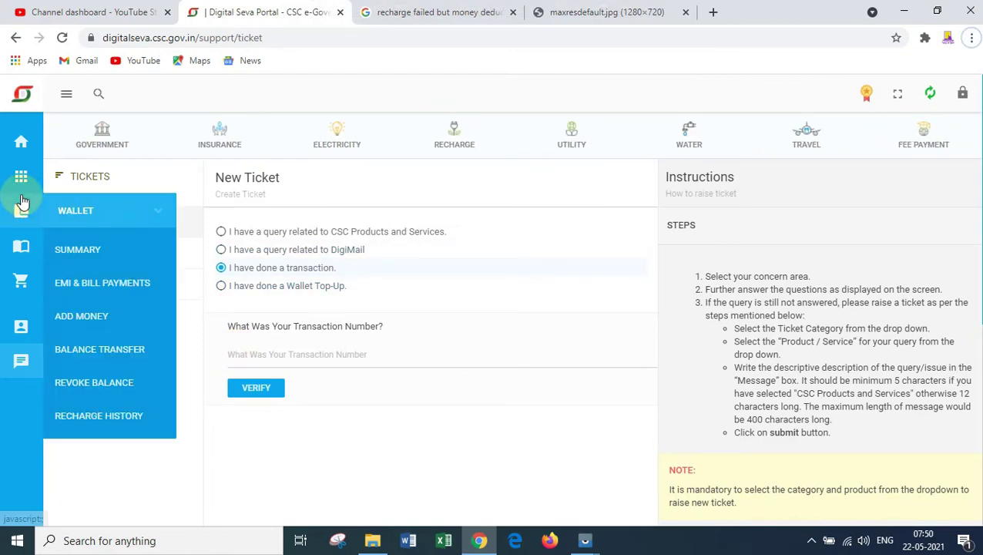
pyautogui.click(21, 280)
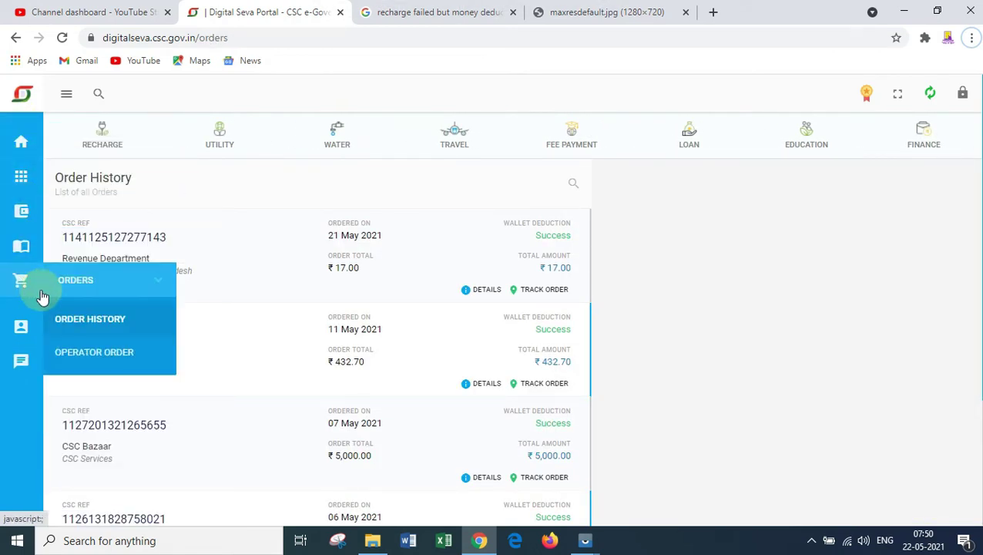
pyautogui.click(114, 319)
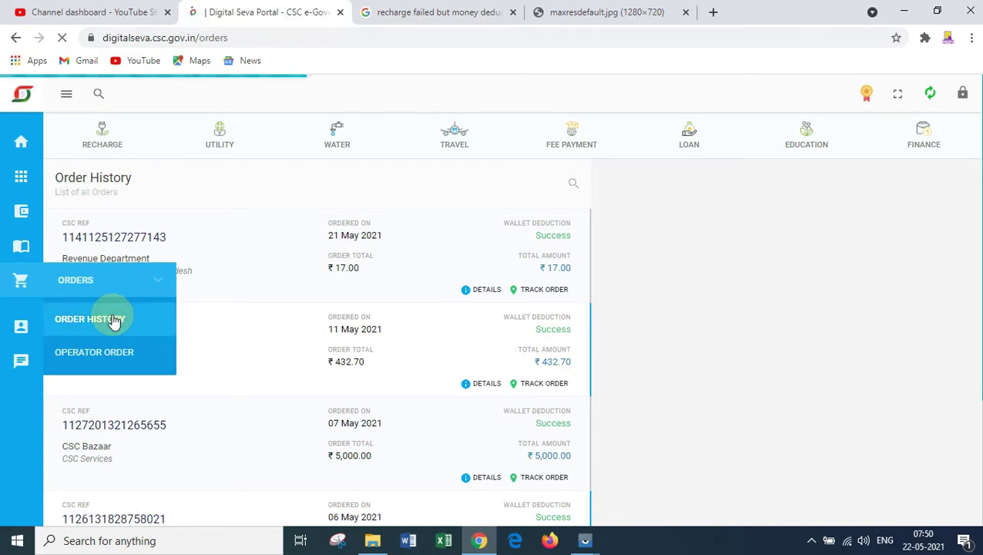
pyautogui.click(170, 240)
pyautogui.moveTo(171, 239); pyautogui.dragTo(80, 250)
pyautogui.hotkey('ctrl', 'c')
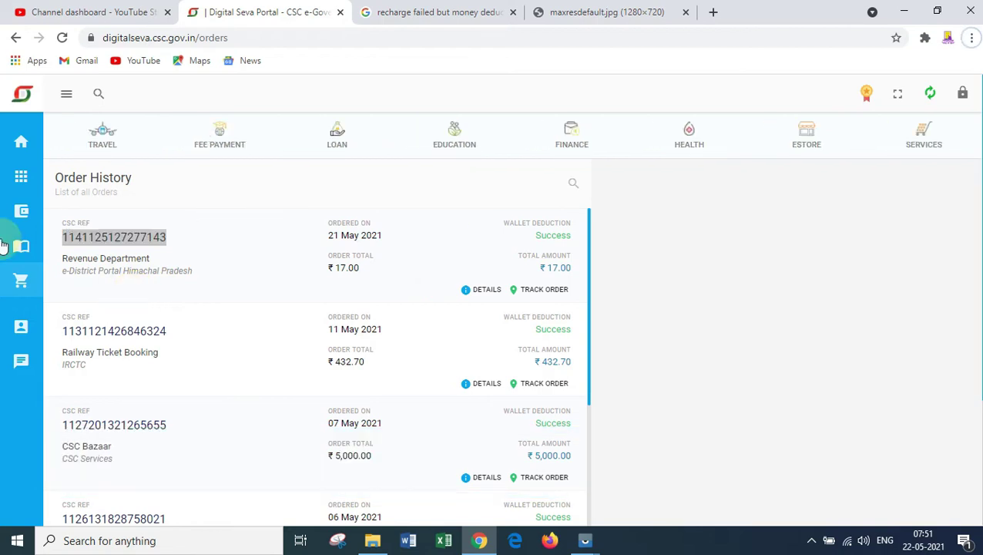
# Step: Create a new support ticket for a transaction done more than 24 hours ago and mark the transaction as successful
pyautogui.moveTo(21, 329)
pyautogui.moveTo(23, 362)
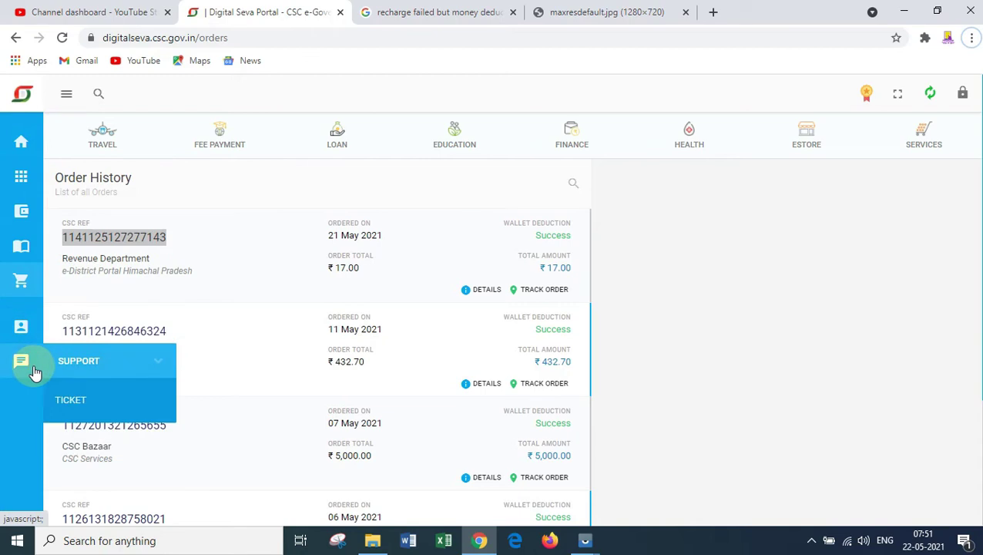
pyautogui.click(96, 402)
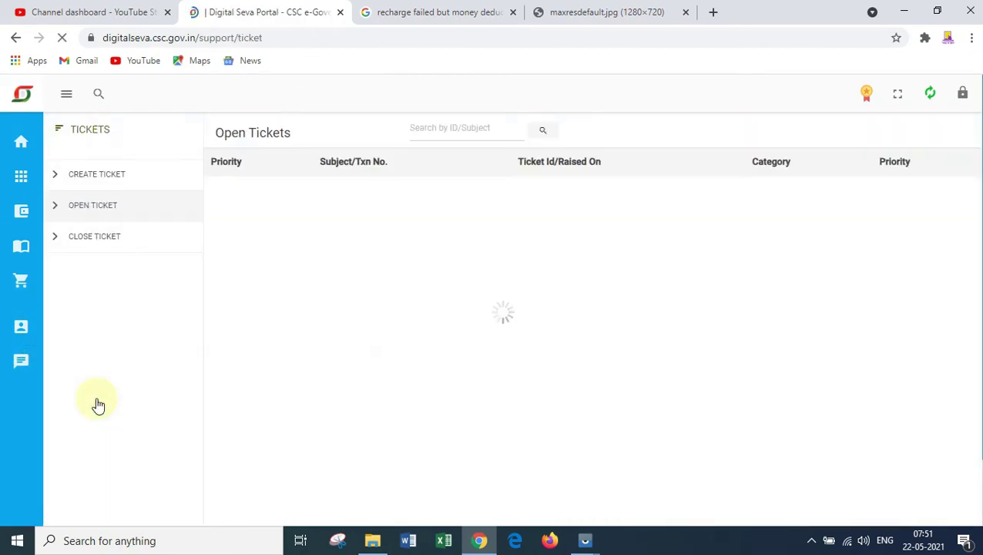
pyautogui.click(99, 176)
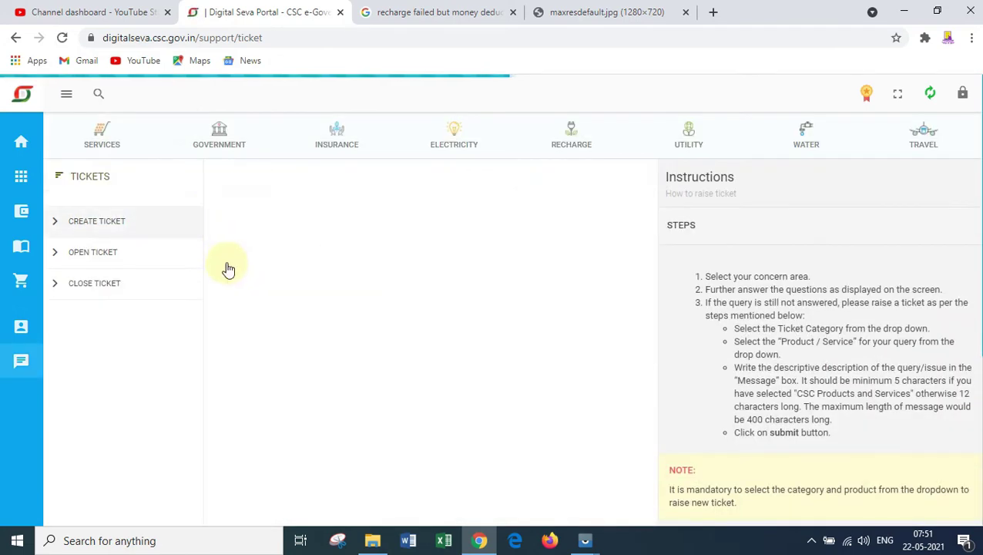
pyautogui.click(222, 267)
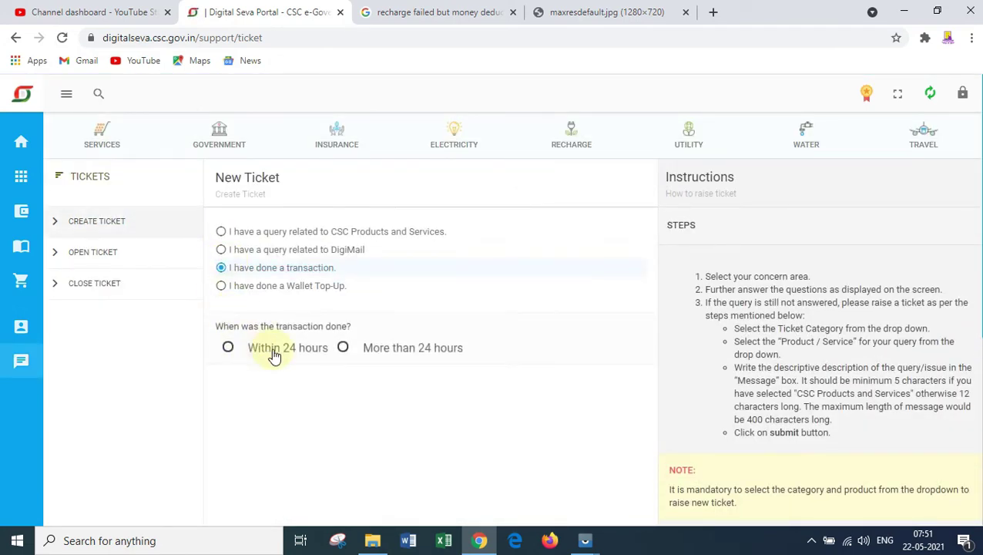
pyautogui.click(343, 348)
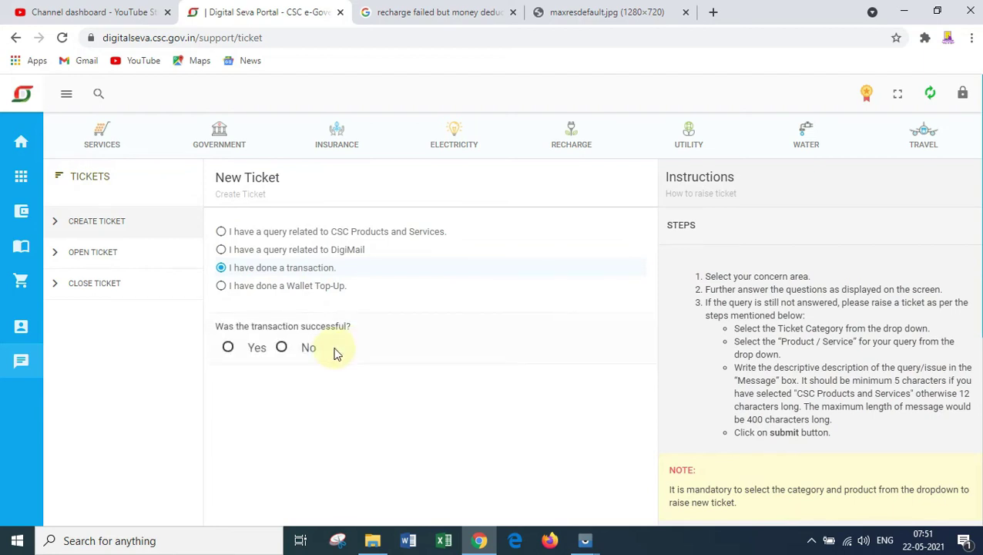
pyautogui.click(228, 347)
# Step: Paste the copied reference as the transaction number, verify it and review the transaction details
pyautogui.click(274, 360)
pyautogui.hotkey('ctrl', 'v')
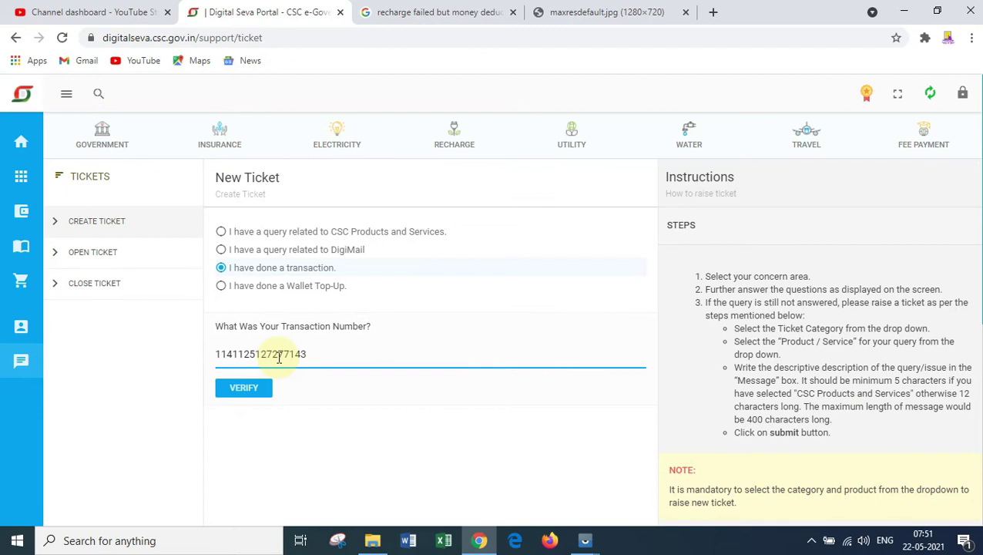
pyautogui.click(242, 389)
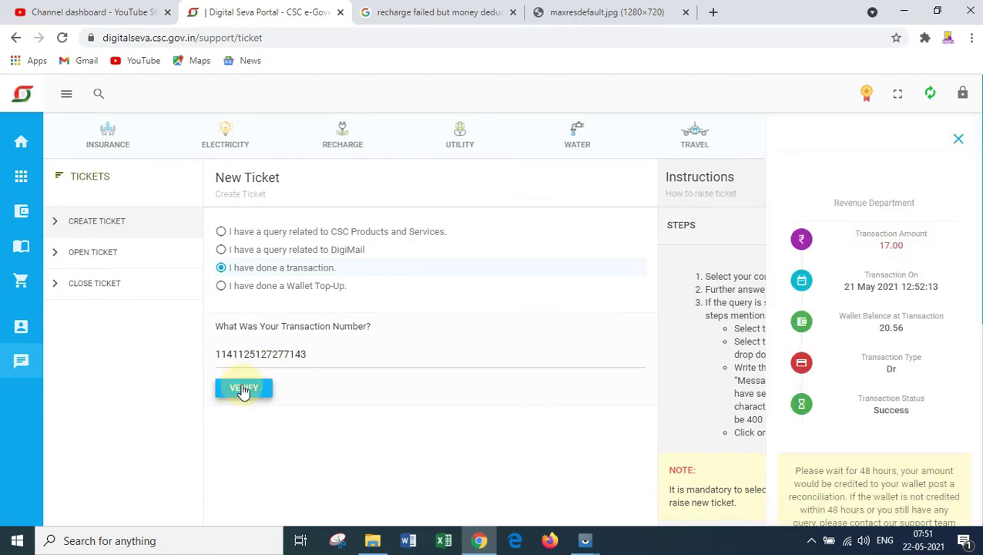
pyautogui.scroll(-4, 956, 281)
pyautogui.scroll(-1, 955, 281)
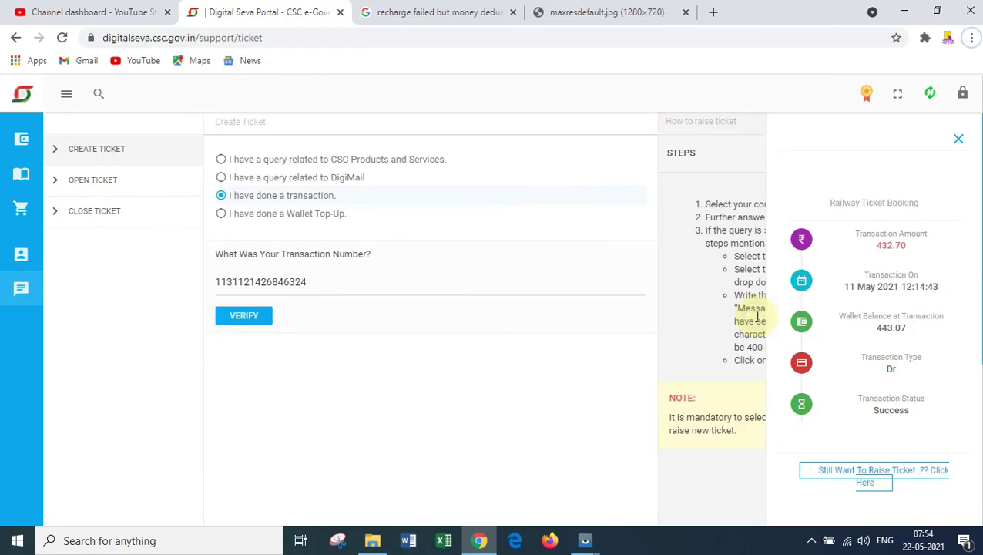
# Step: Verify the Railway Ticket Booking transaction, proceed to raise a ticket for it and enter RECHZ as the subject
pyautogui.click(235, 323)
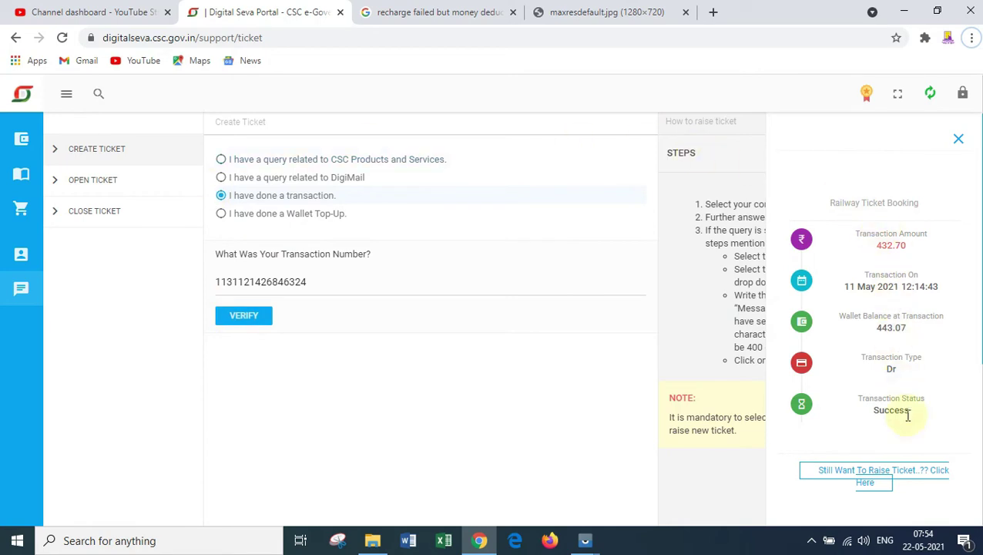
pyautogui.click(910, 477)
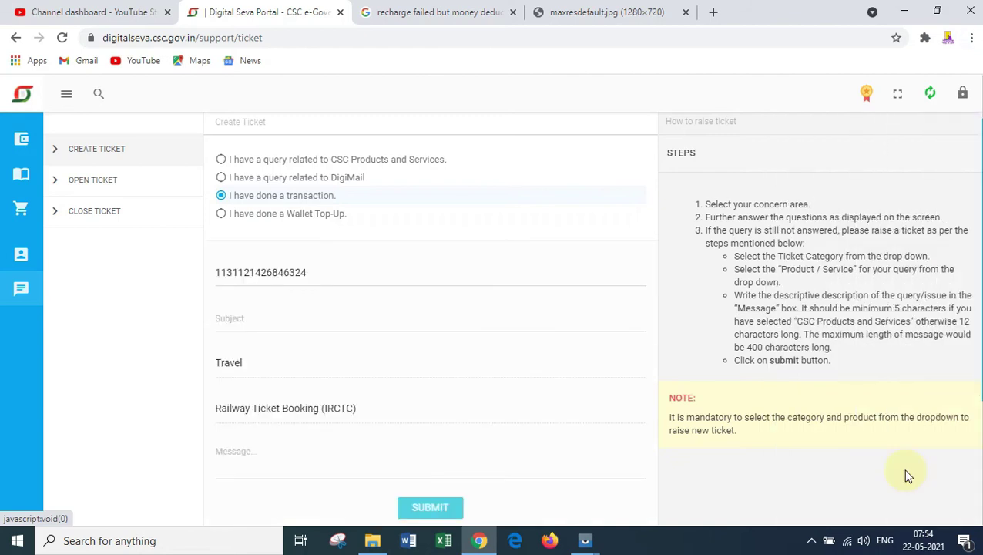
pyautogui.click(303, 318)
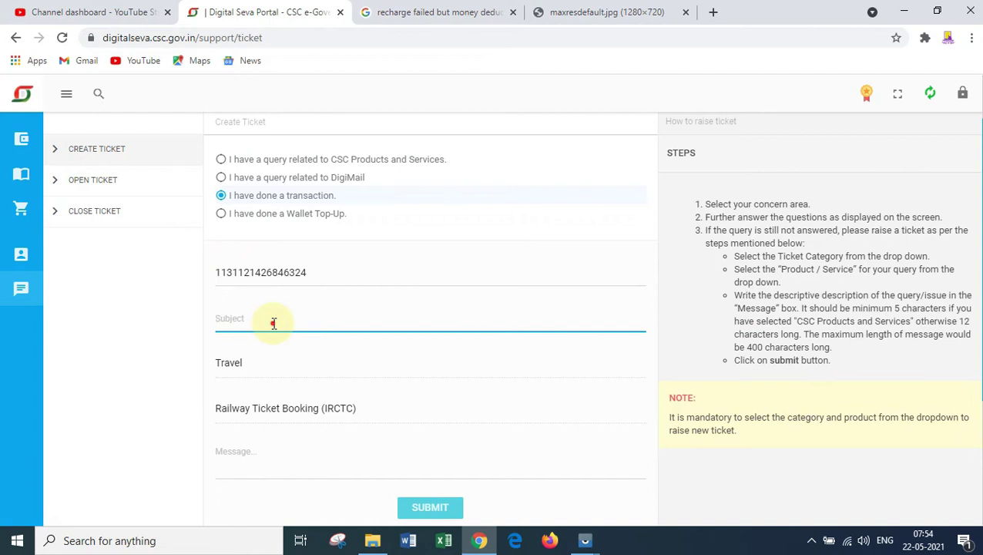
pyautogui.write('RECHZ')
pyautogui.click(252, 365)
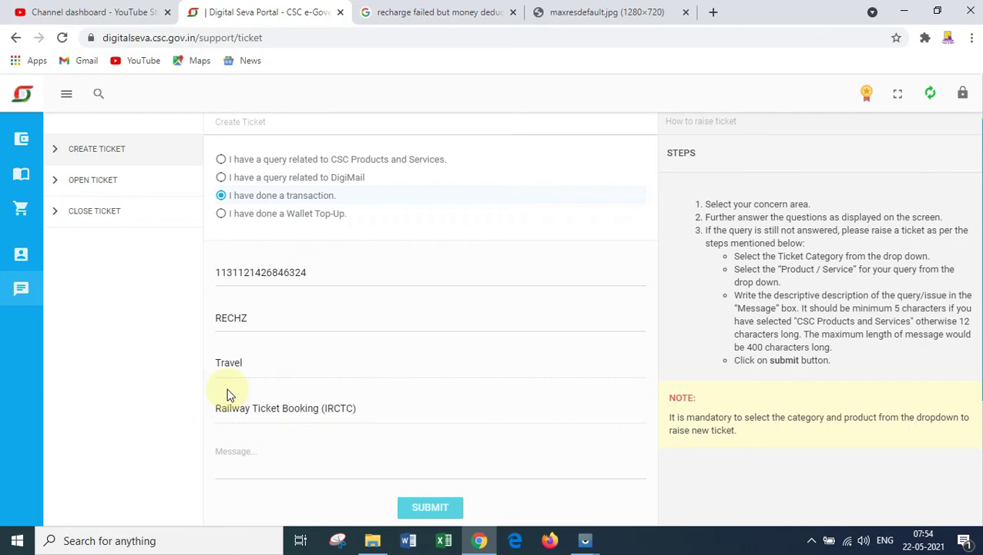
pyautogui.scroll(1, 285, 443)
pyautogui.scroll(2, 285, 443)
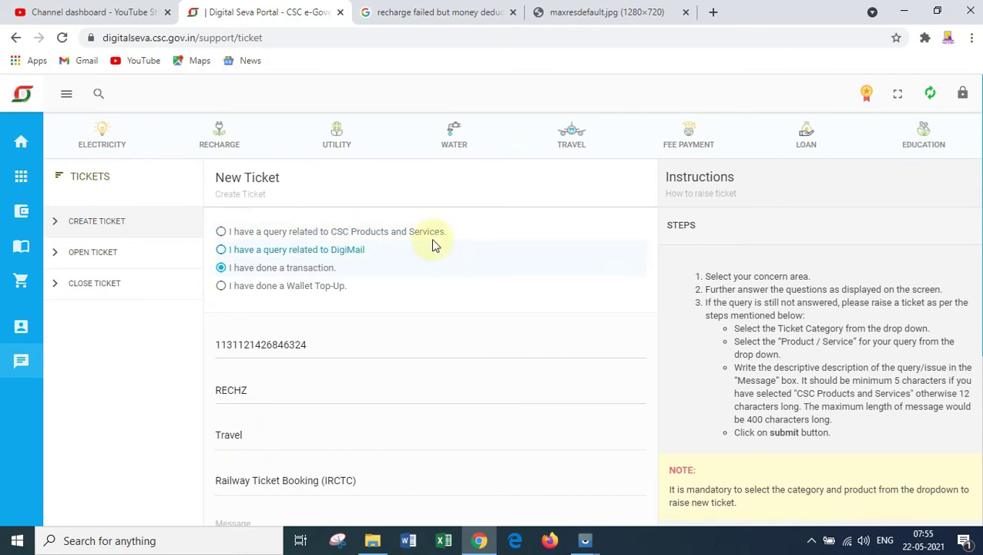
pyautogui.scroll(-3, 440, 220)
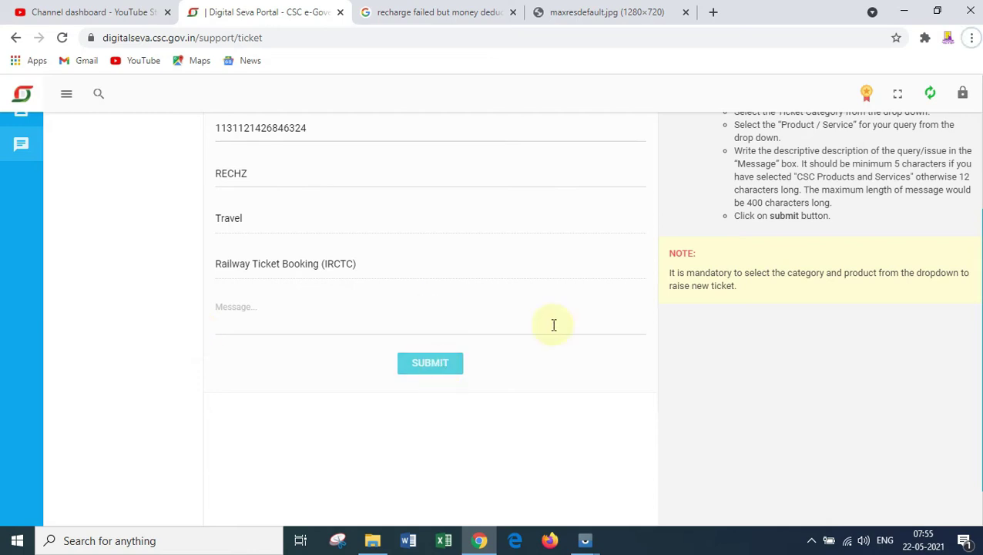
pyautogui.scroll(3, 285, 279)
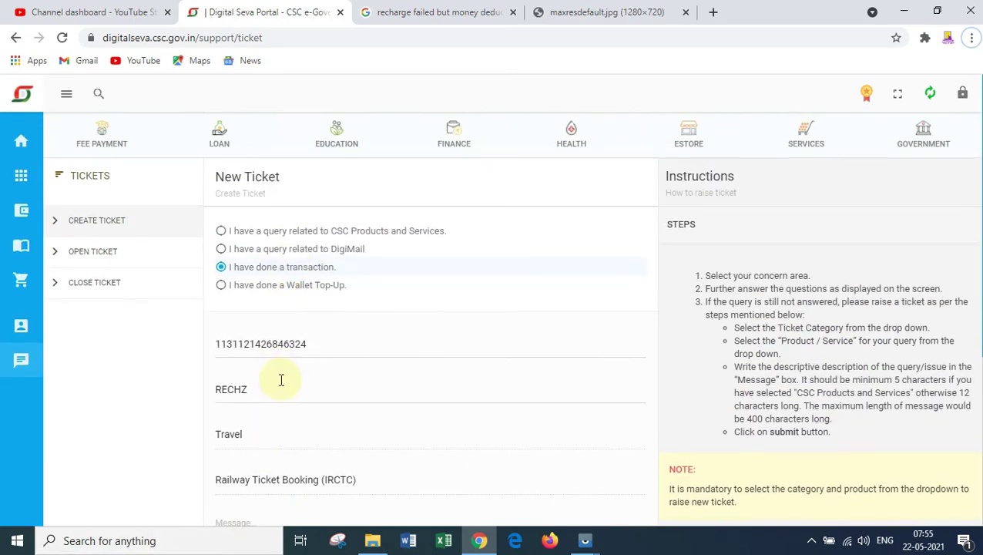
pyautogui.scroll(-1, 274, 389)
# Step: Change the ticket's concern to CSC Products and Services, with category Recharge and product Reliance Jio (Mobile Recharge)
pyautogui.scroll(1, 326, 372)
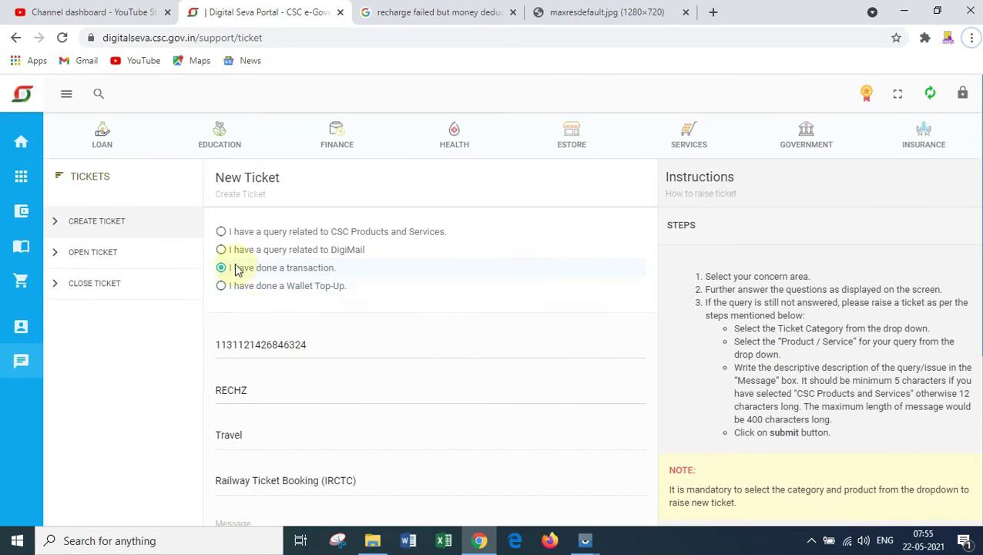
pyautogui.click(220, 233)
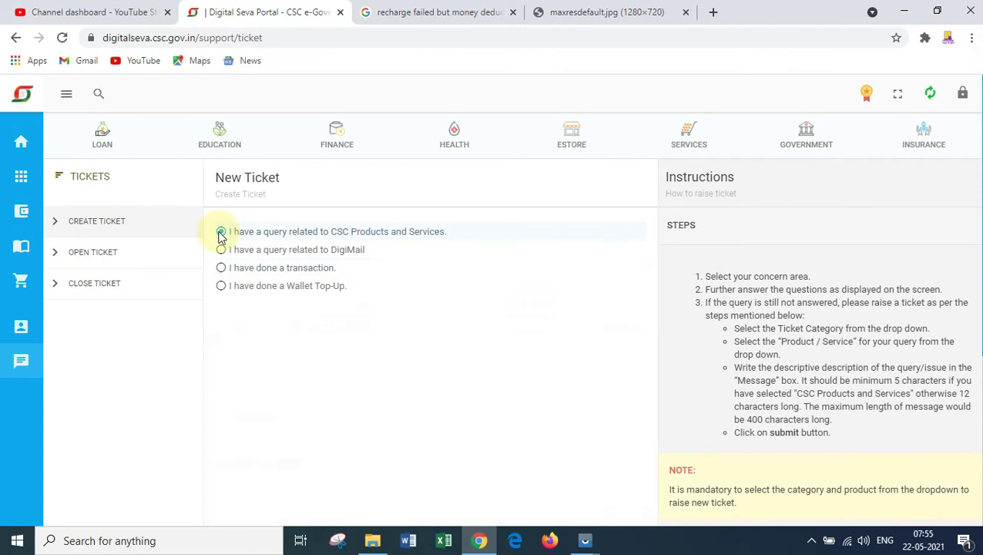
pyautogui.scroll(-1, 275, 324)
pyautogui.click(275, 324)
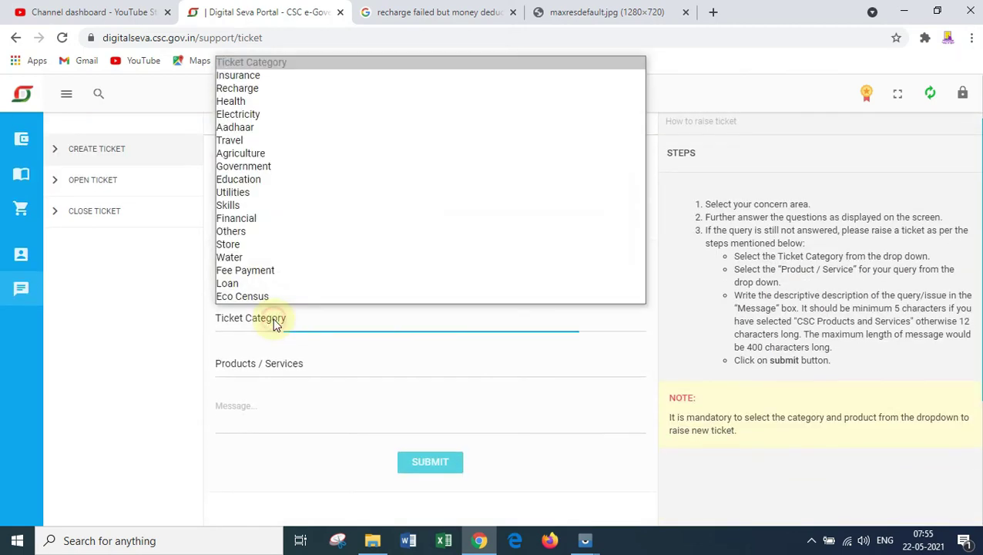
pyautogui.click(262, 90)
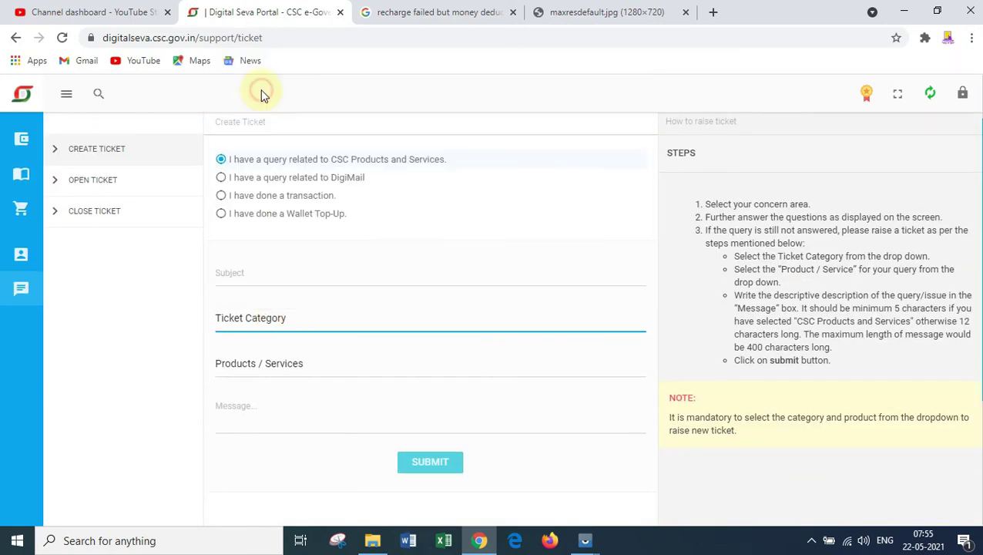
pyautogui.click(301, 367)
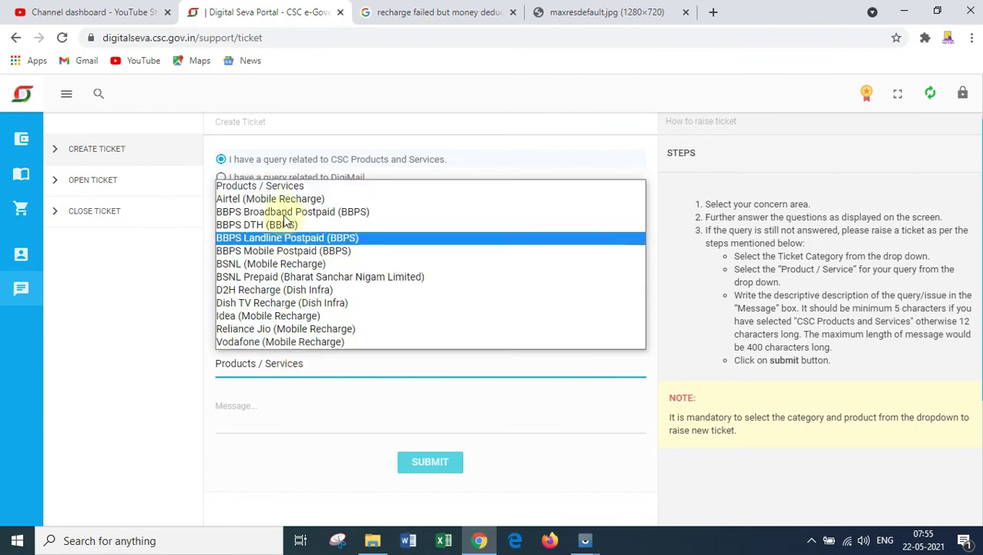
pyautogui.click(290, 330)
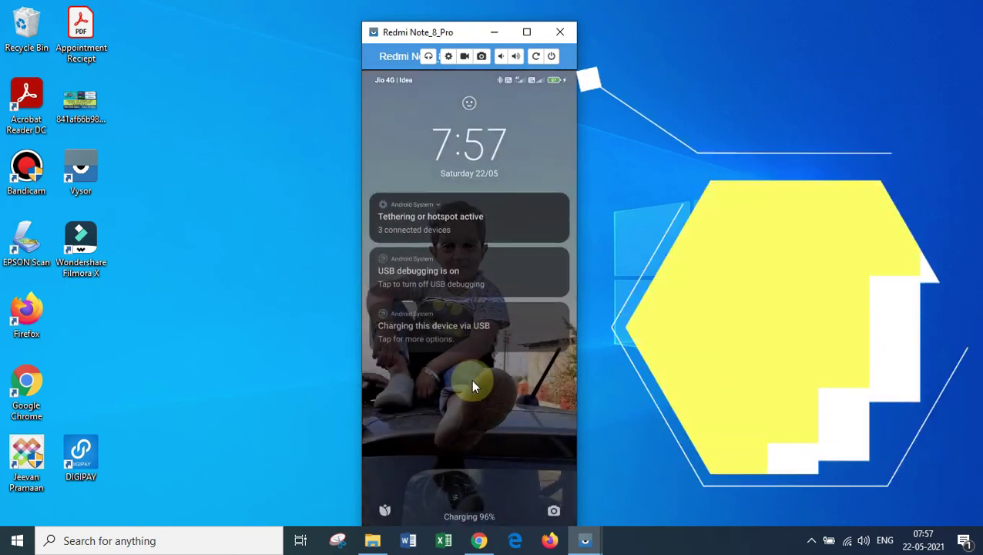
# Step: Unlock the mirrored phone in Vysor and log in to the KRAC recharge app with the saved credentials
pyautogui.moveTo(443, 189); pyautogui.dragTo(442, 92)
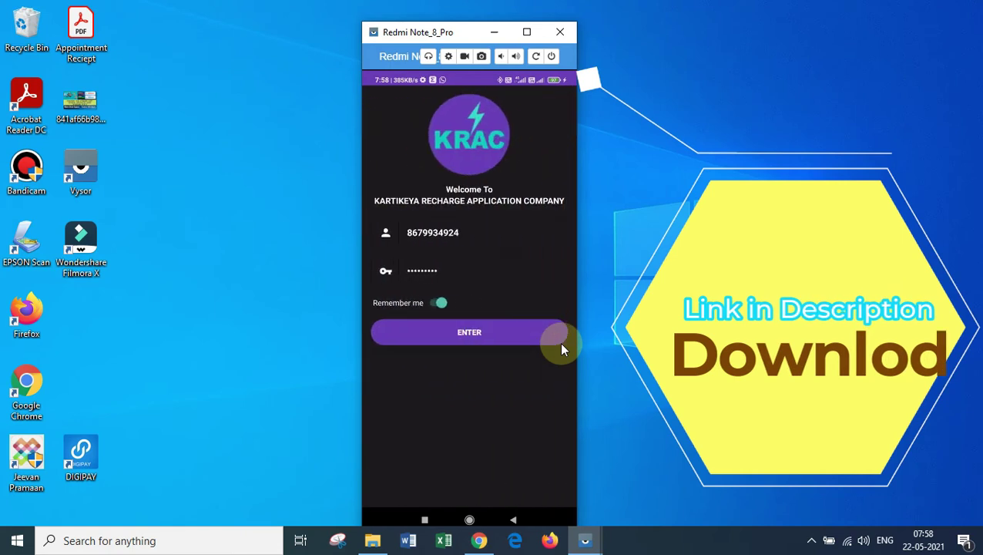
pyautogui.click(560, 342)
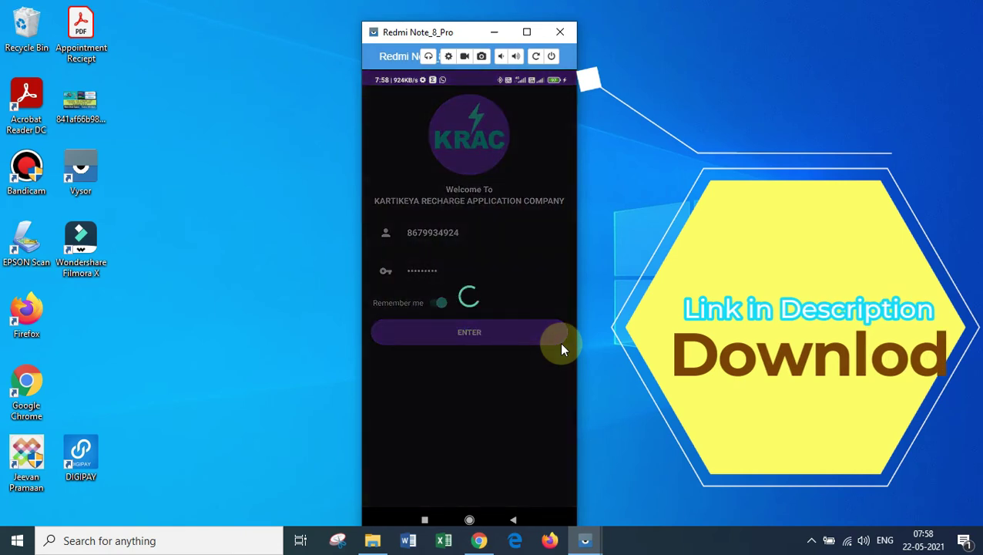